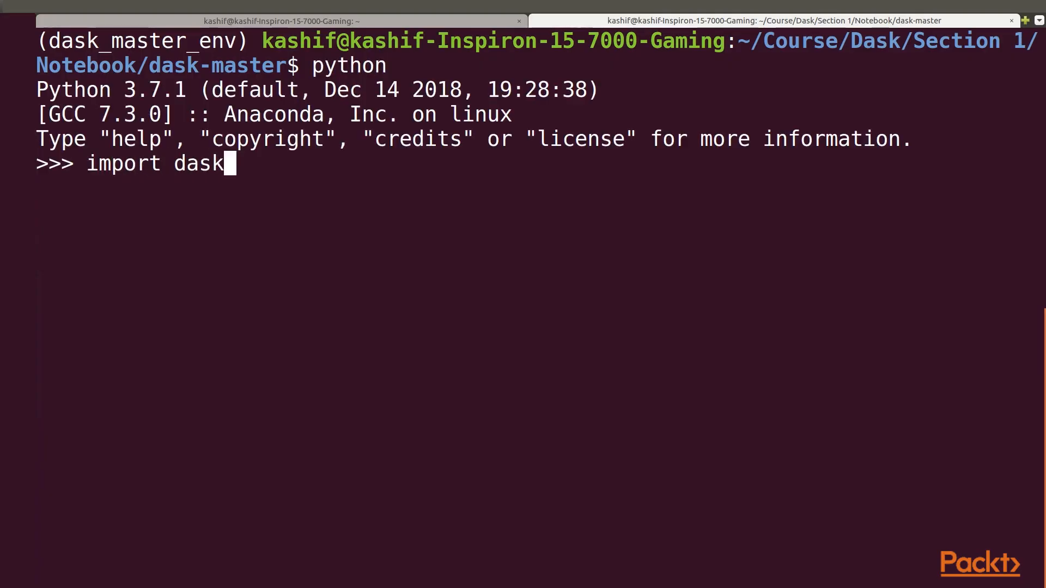
Launch the Python interpreter and import dask in the Terminal session
key(Return)
text(from dask import array)
key(Return)
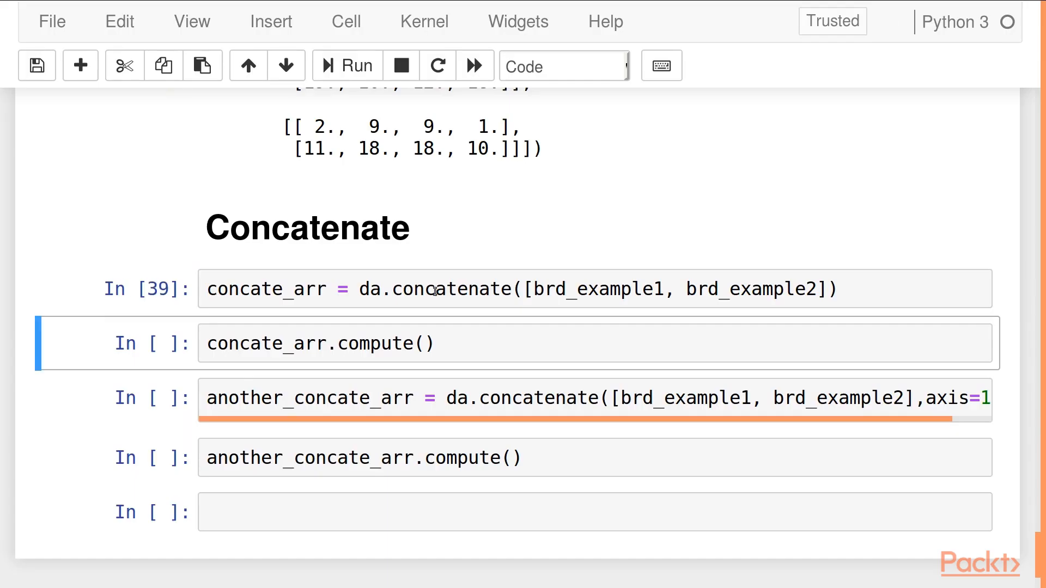
key(shift+Return)
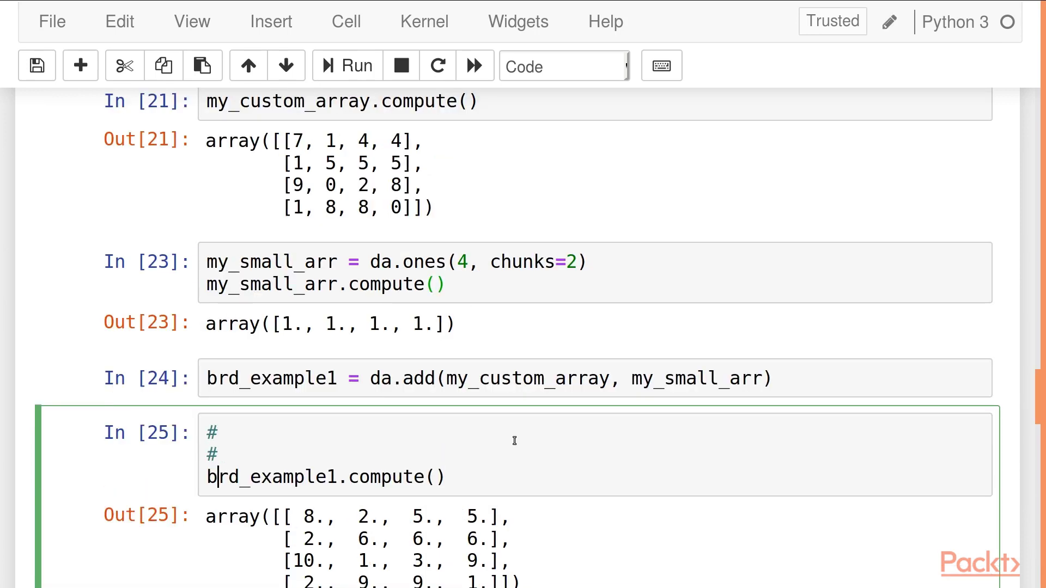
Compute the concatenated array and highlight the thrice_1 task definition in the dsk dictionary
key(Return)
text(#)
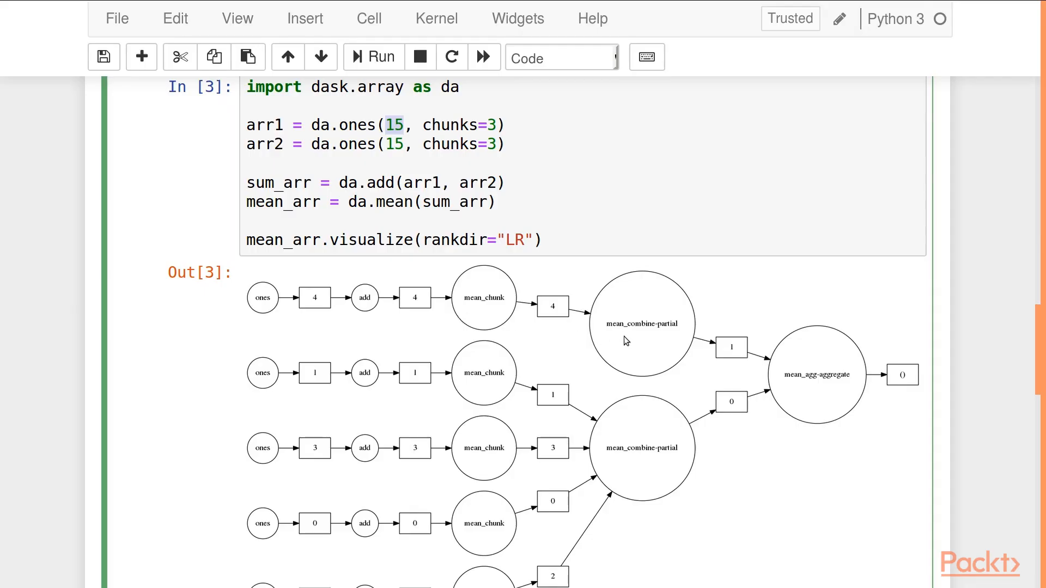
drag(433, 383, 607, 384)
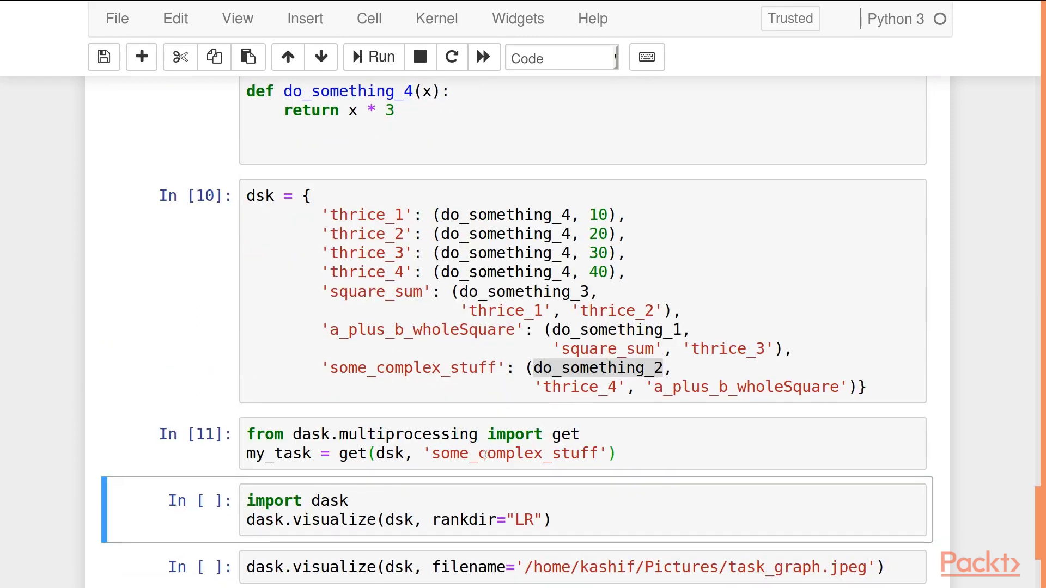
scroll(458, 445, down, 3)
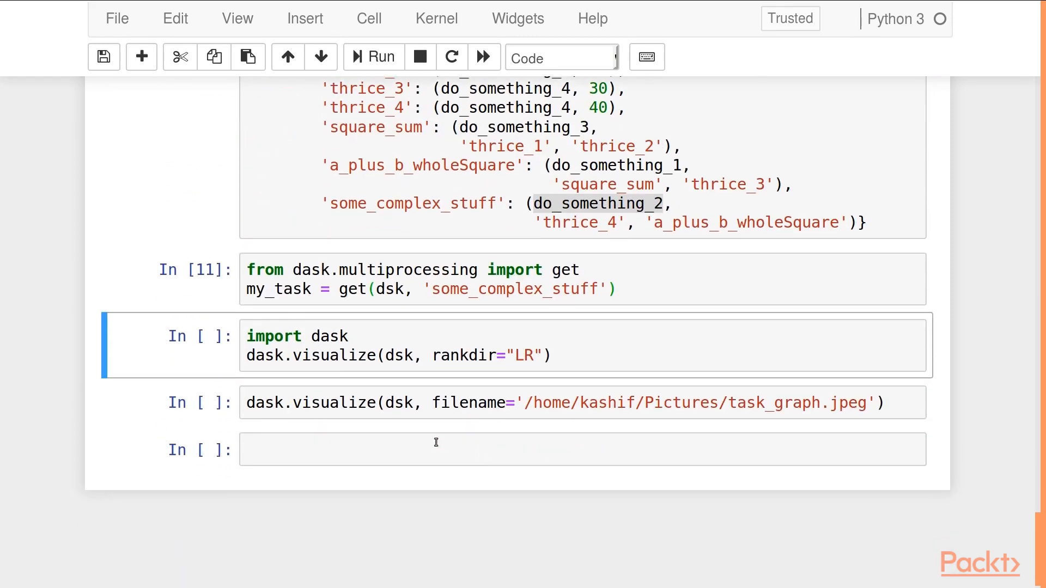
Render dsk with dask.visualize(dsk, rankdir="LR") as a left-to-right task diagram
click(456, 344)
key(shift+Return)
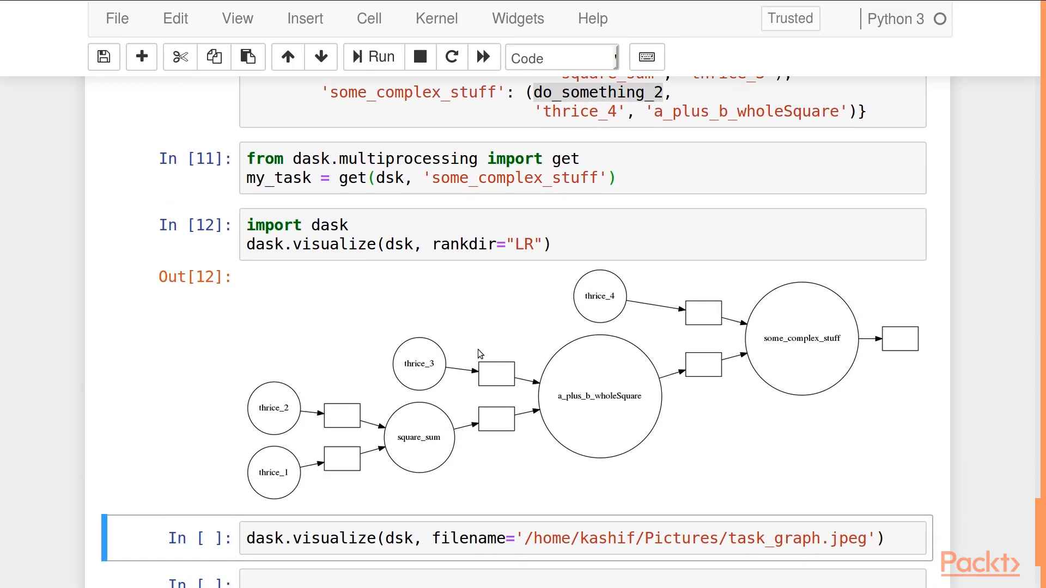
scroll(478, 349, up, 5)
scroll(478, 349, down, 2)
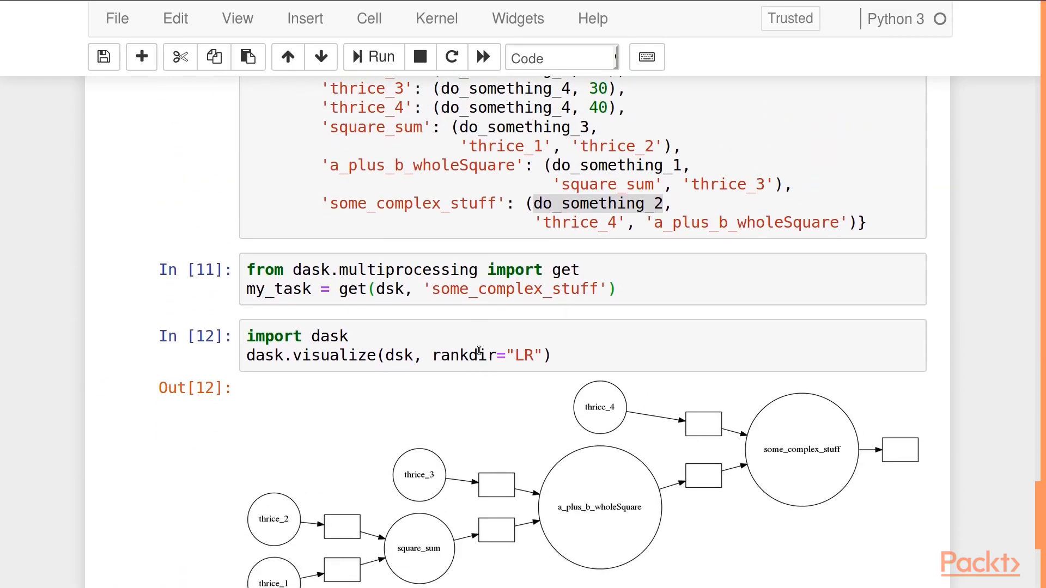
scroll(479, 352, up, 2)
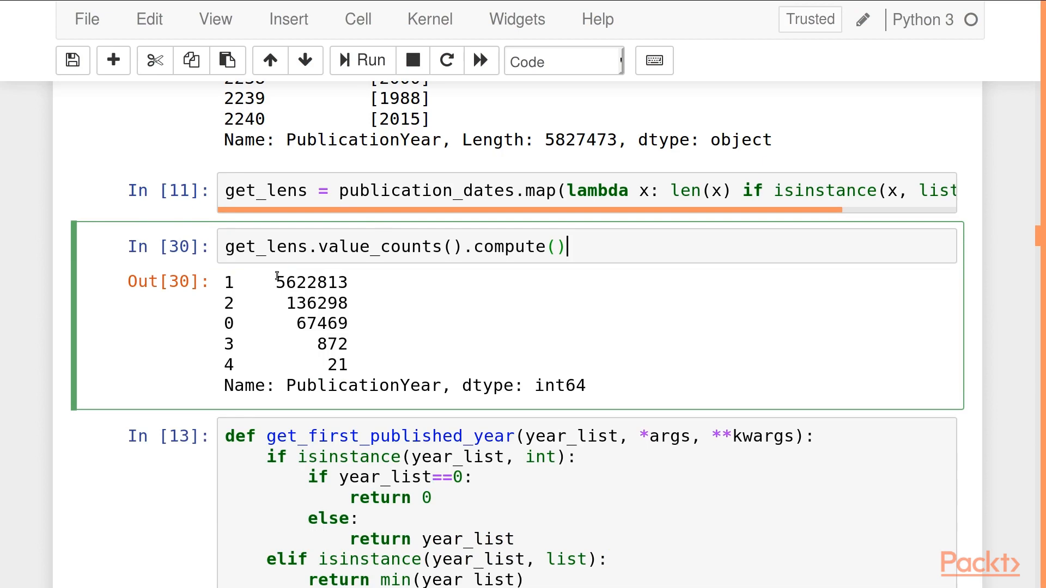
Point out the single-year entry count and the read_csv call over the CSV file list
drag(276, 281, 349, 282)
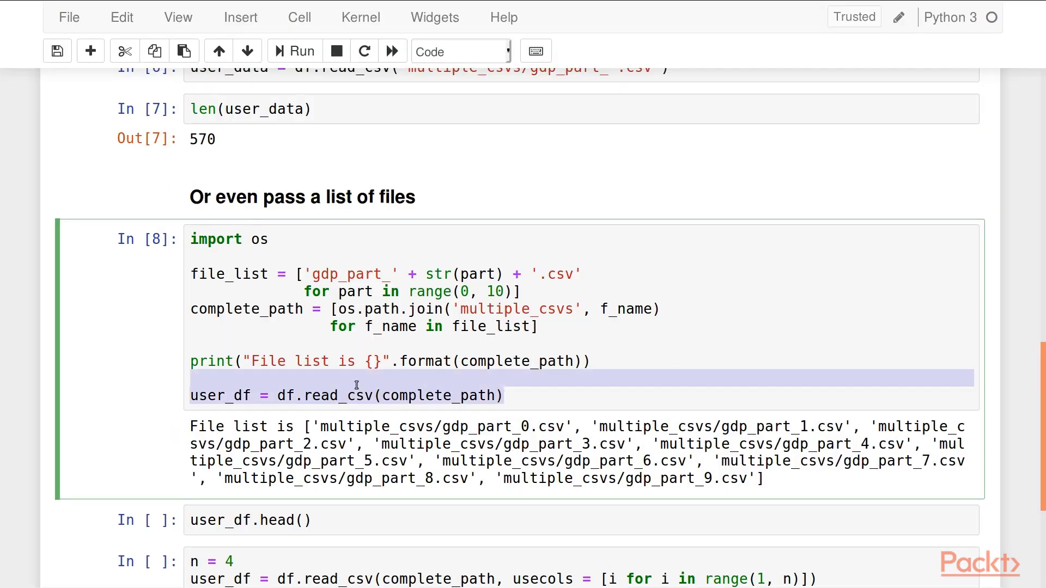
drag(506, 399, 278, 398)
Show user_df.head()'s first five GDP rows and point out the unnamed index column
click(346, 527)
key(shift+Return)
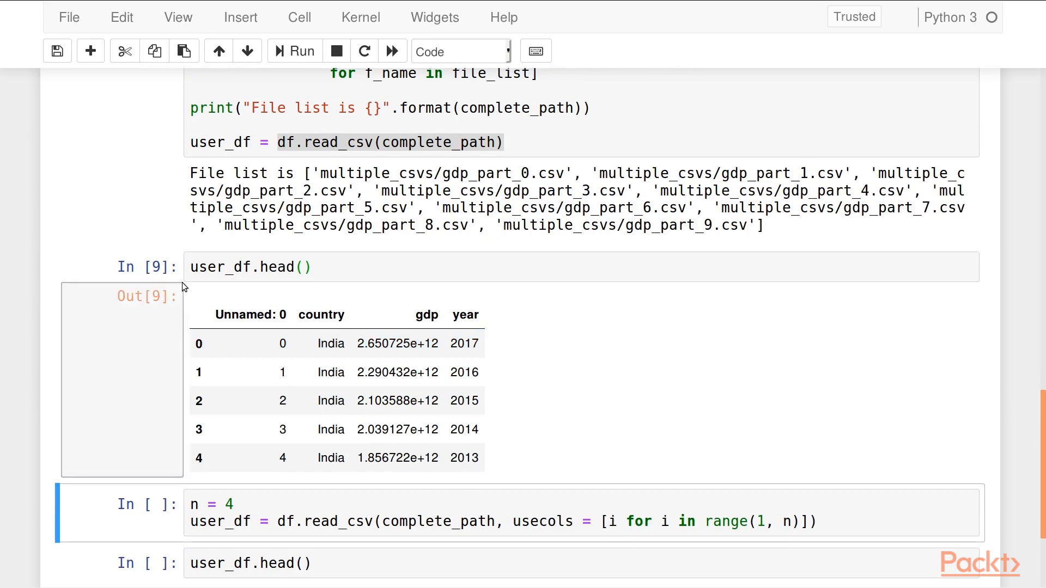
drag(219, 310, 281, 324)
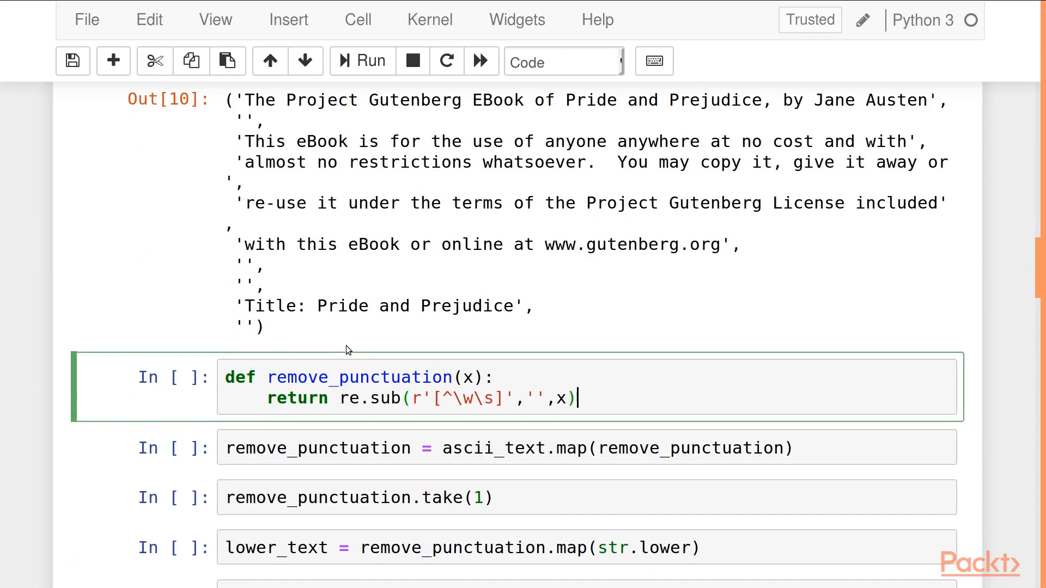
Define remove_punctuation, map it over the book text, and edit take(1) toward take(10)
key(shift+Return)
key(shift+Return)
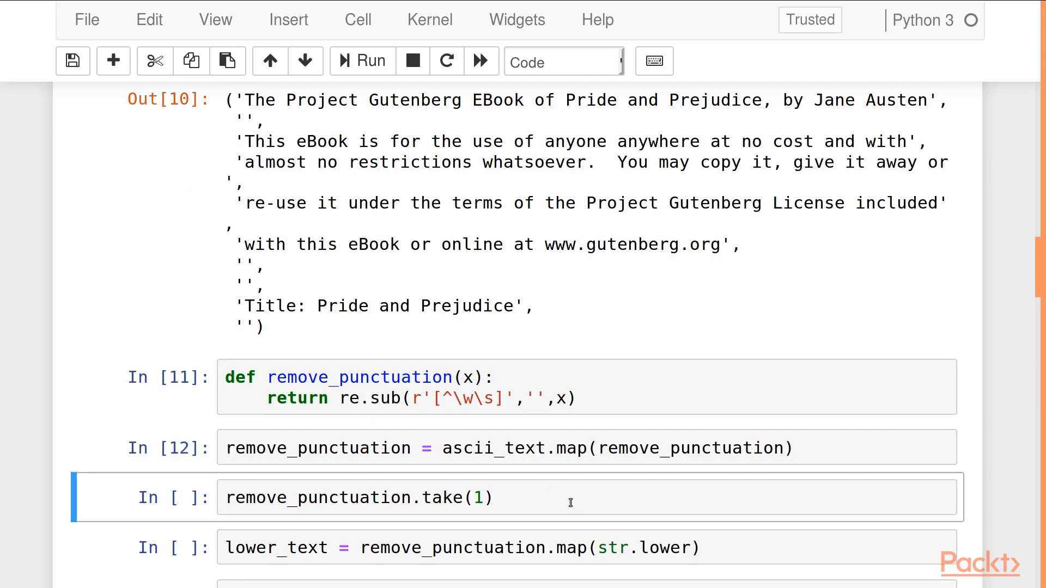
click(491, 501)
key(Left)
text(0)
key(shift+Return)
scroll(491, 502, down, 3)
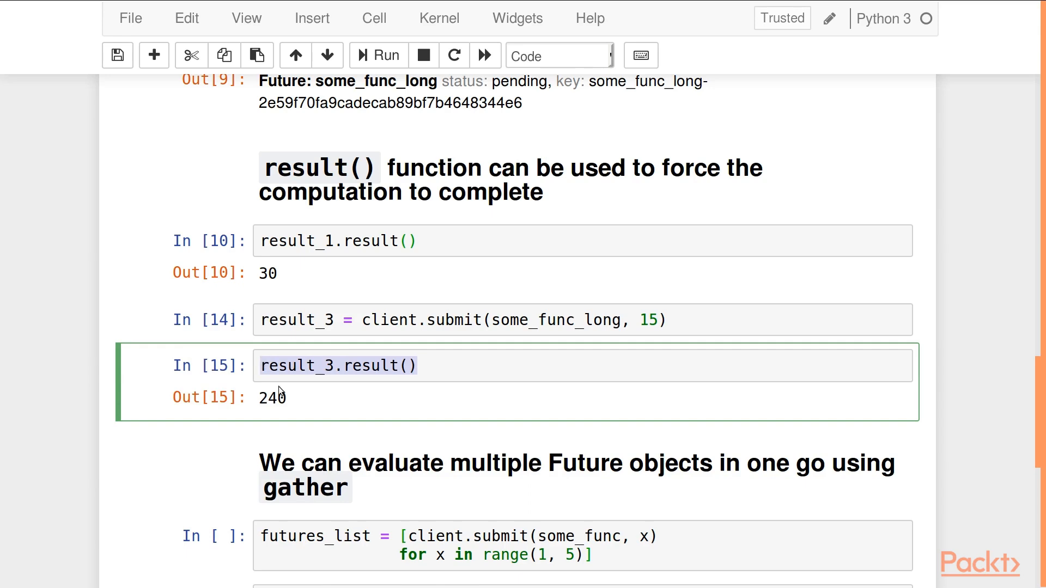
Highlight result_3 resolving to 240 in the futures notebook
double_click(284, 394)
click(325, 366)
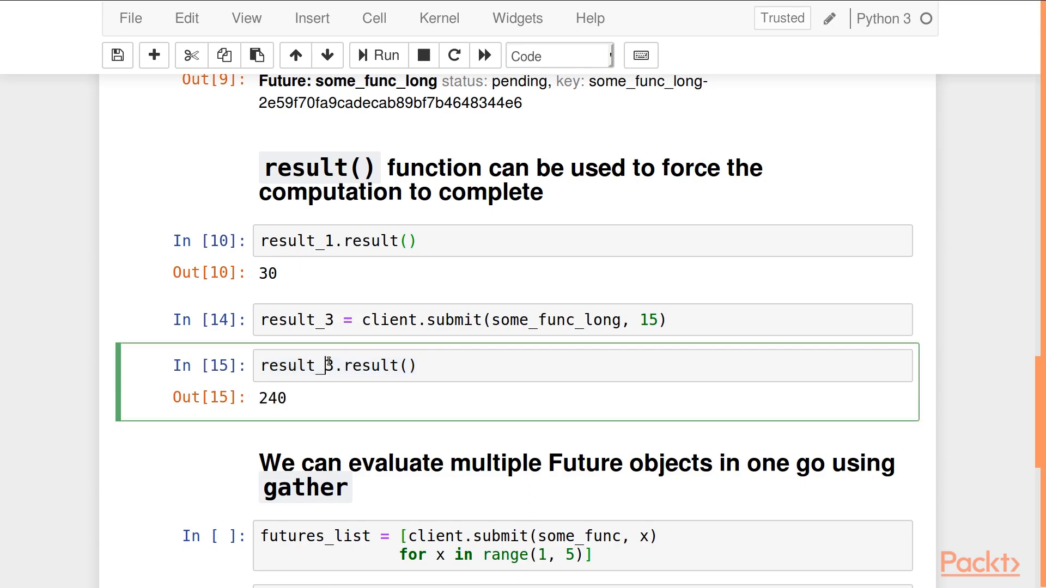
scroll(339, 342, down, 5)
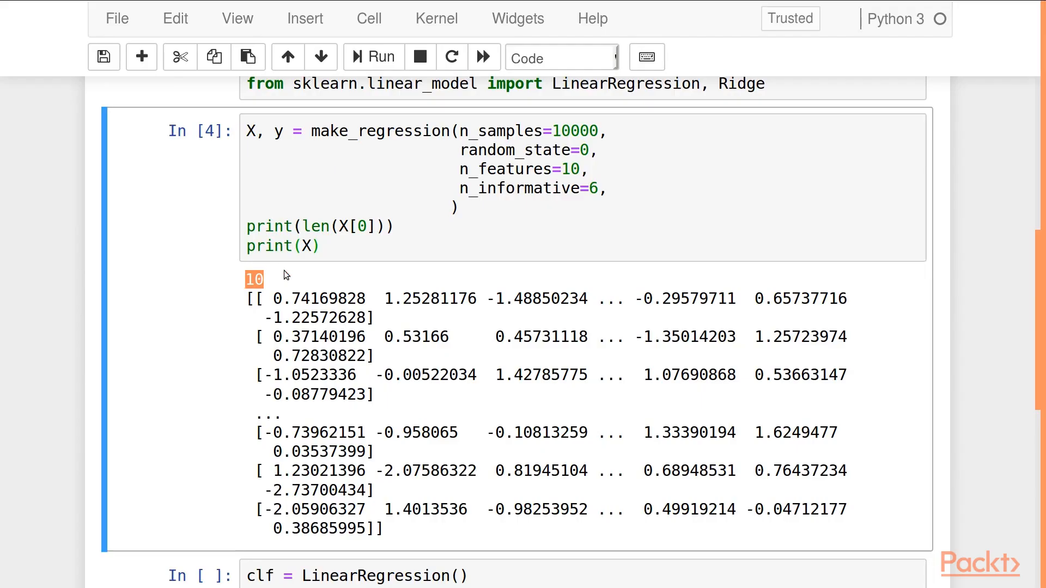
Review the printed 10-feature X matrix, then select the clf = LinearRegression() cell
drag(320, 248, 256, 247)
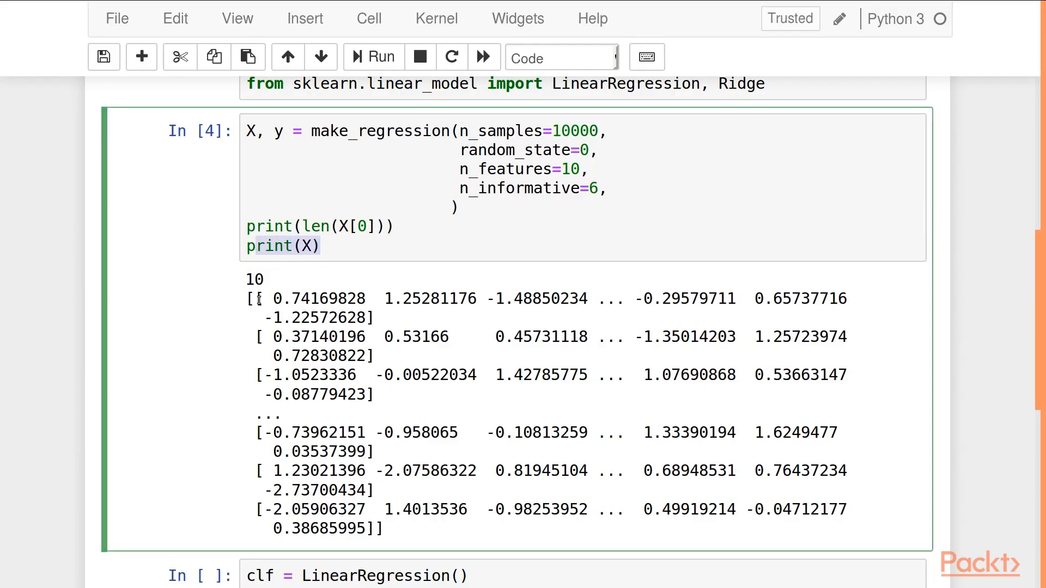
drag(255, 300, 531, 500)
click(394, 251)
scroll(393, 250, down, 3)
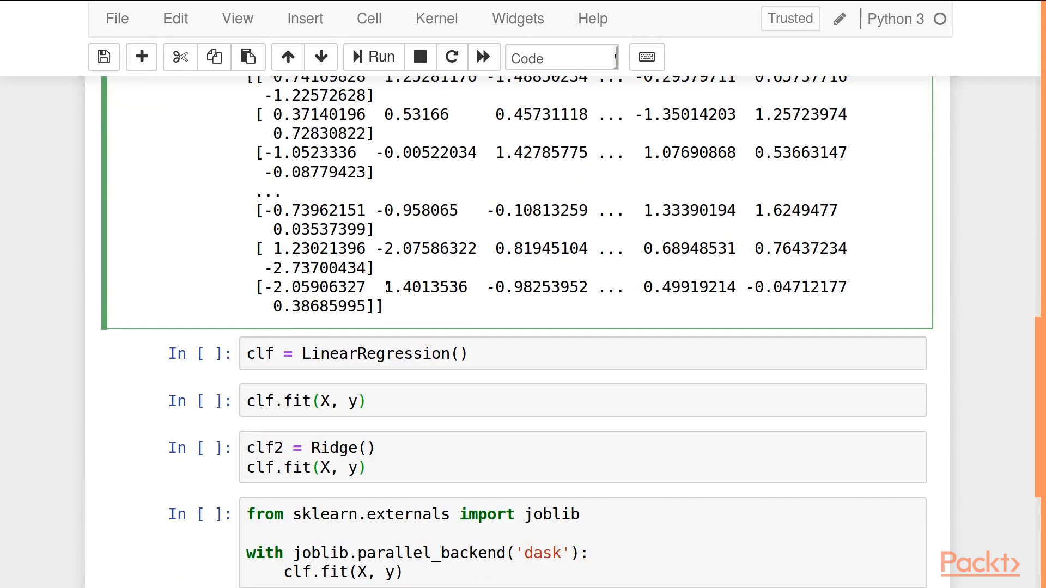
click(372, 356)
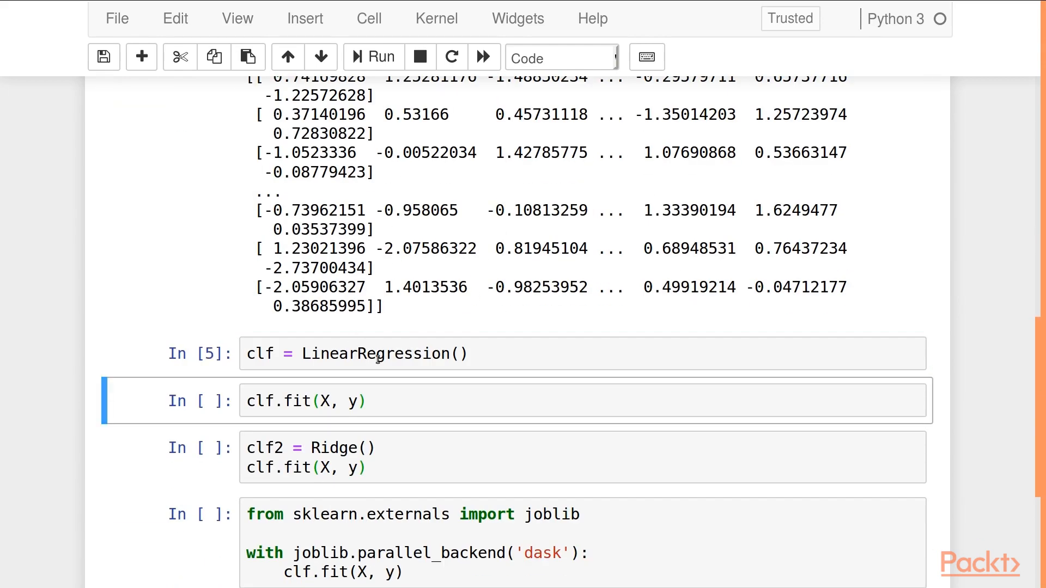